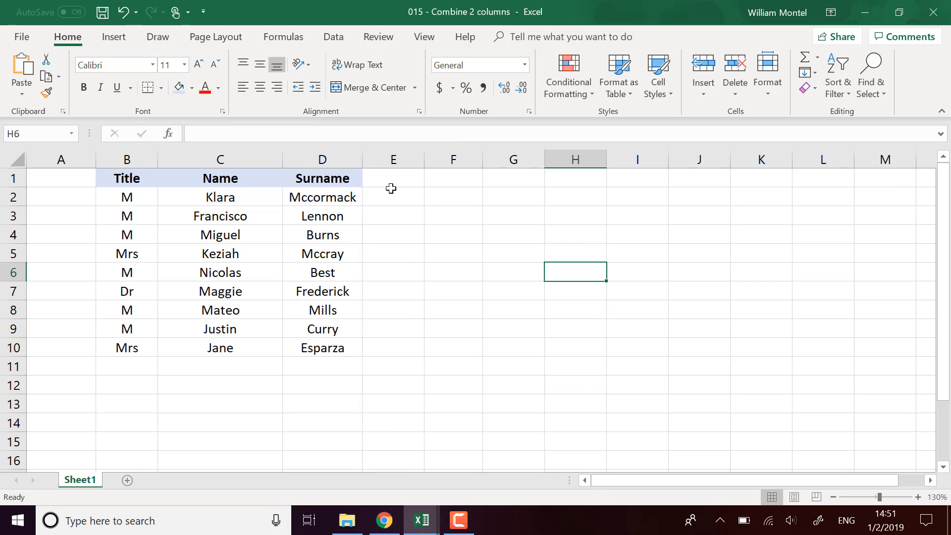
# Widen the Surname column slightly and select the first person's title, name and surname in B2:D2
pyautogui.click(221, 157)
pyautogui.moveTo(367, 159); pyautogui.dragTo(375, 159)
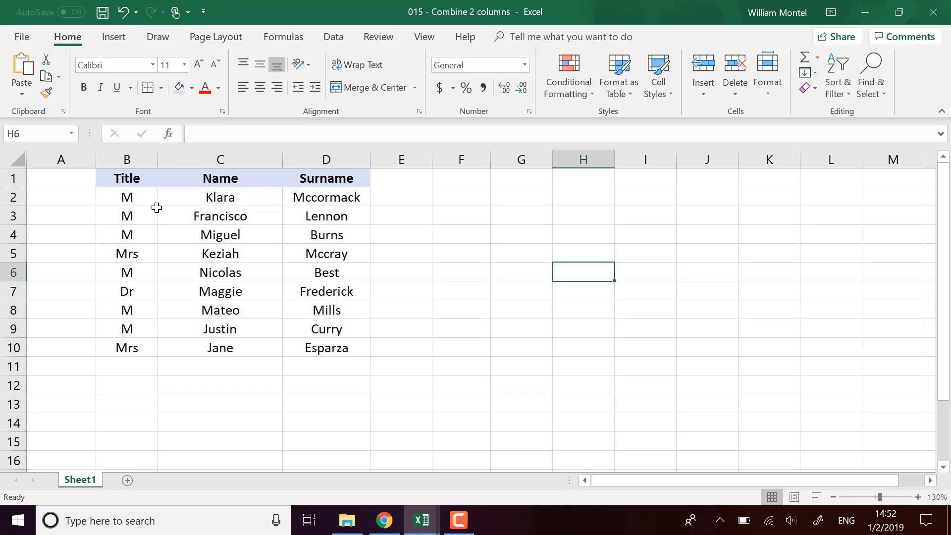
pyautogui.moveTo(142, 201); pyautogui.dragTo(296, 198)
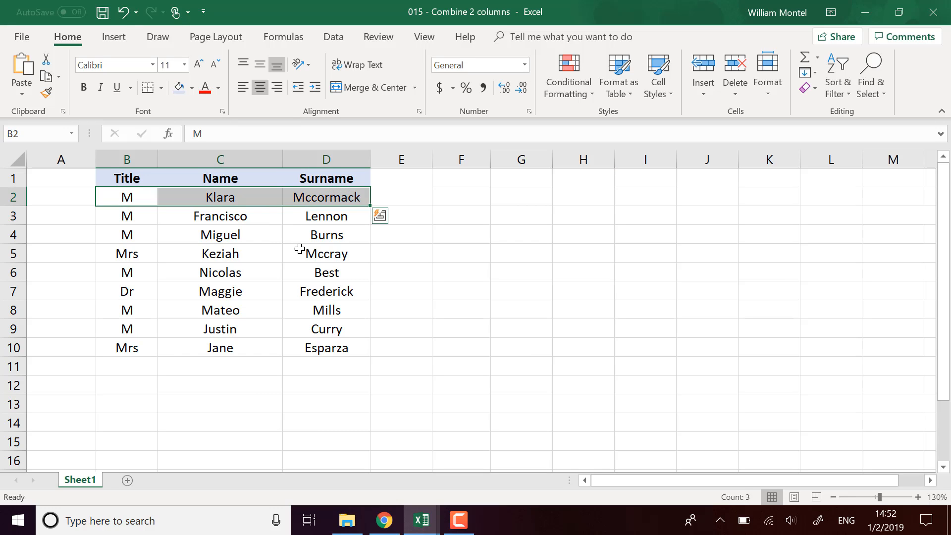
# Enter the formula =B2&" "&C2&" " in cell F2 to combine the title and name with spaces
pyautogui.click(468, 197)
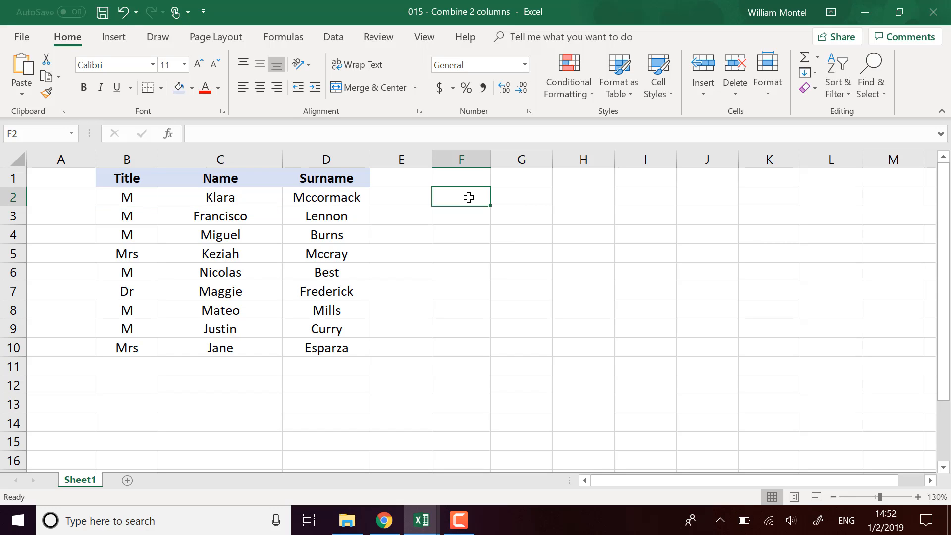
pyautogui.write('=')
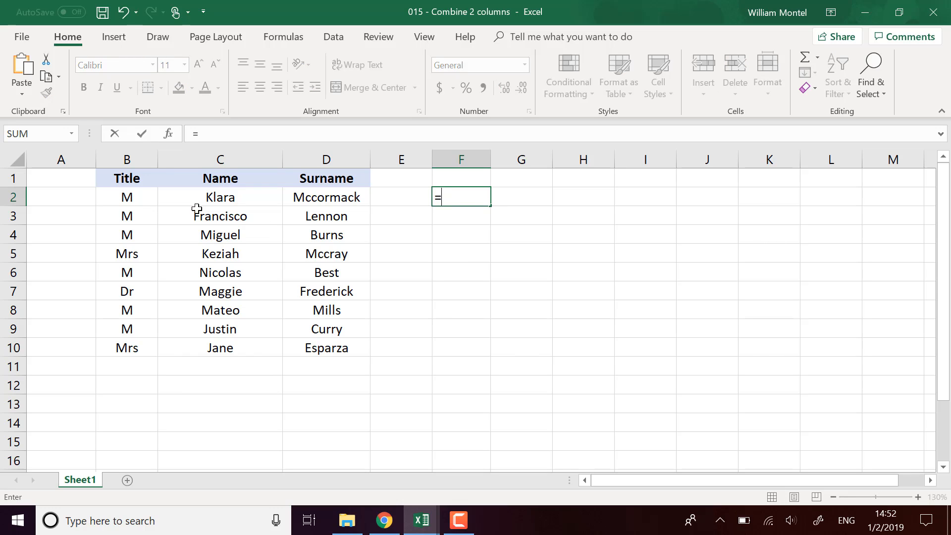
pyautogui.click(228, 200)
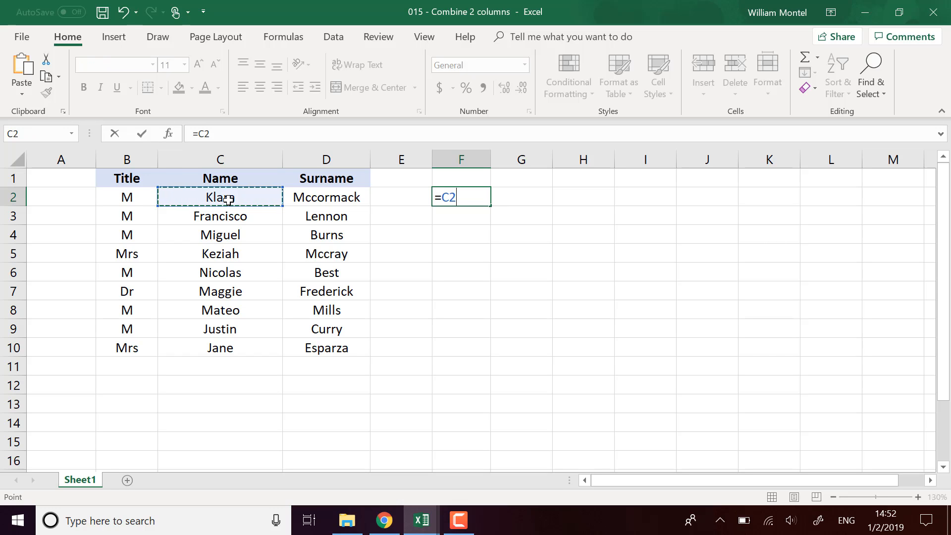
pyautogui.click(139, 197)
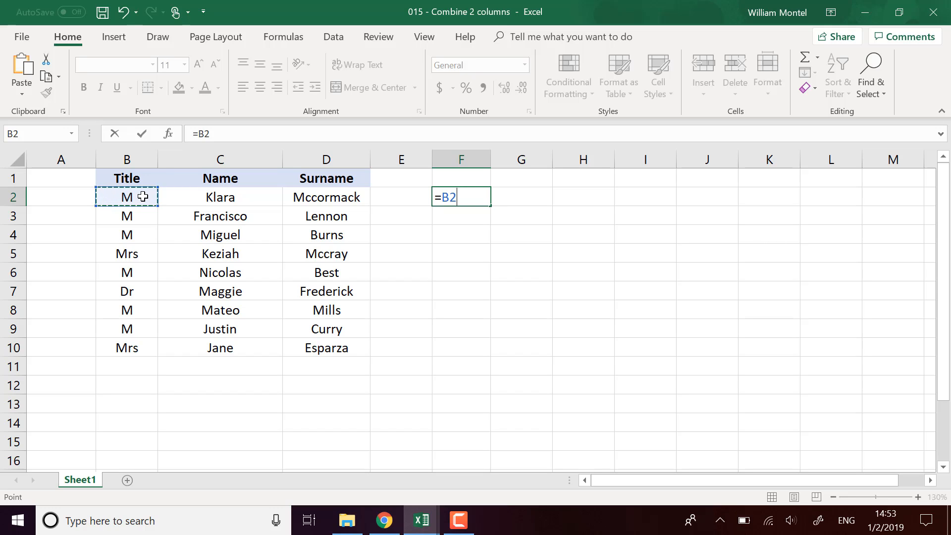
pyautogui.write('&" "&')
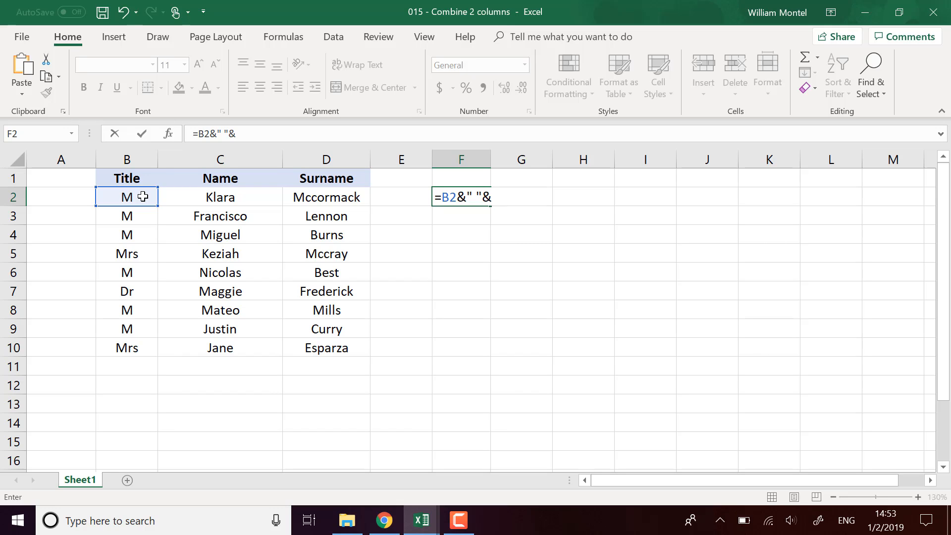
pyautogui.click(235, 198)
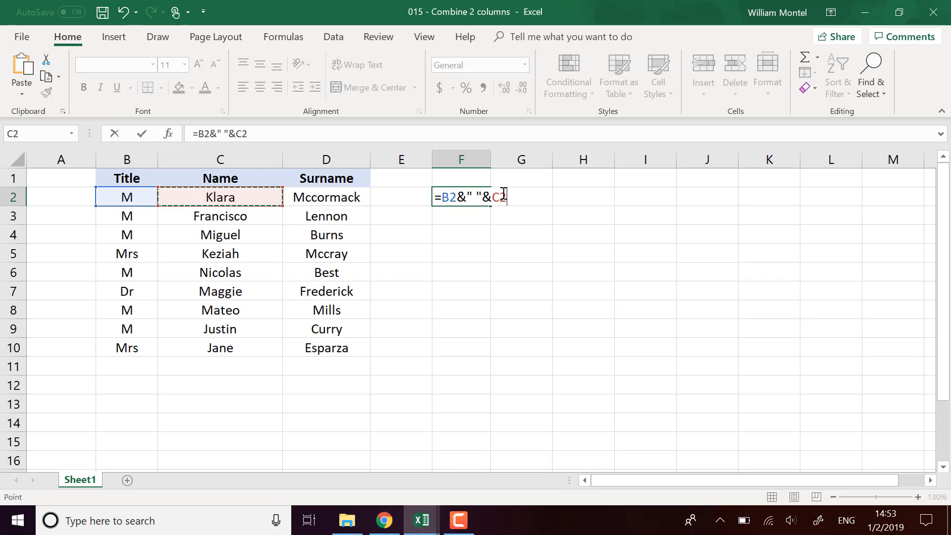
pyautogui.write('&')
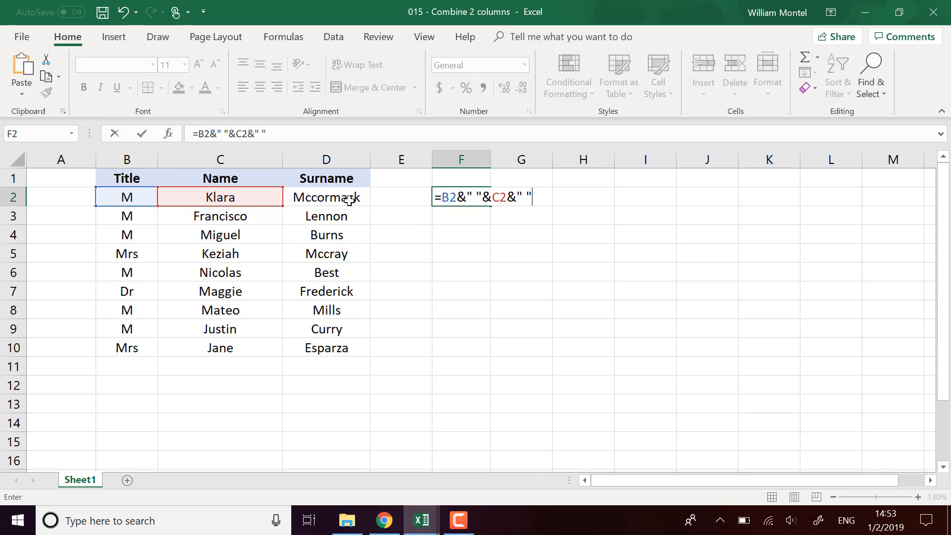
pyautogui.click(353, 198)
pyautogui.click(440, 195)
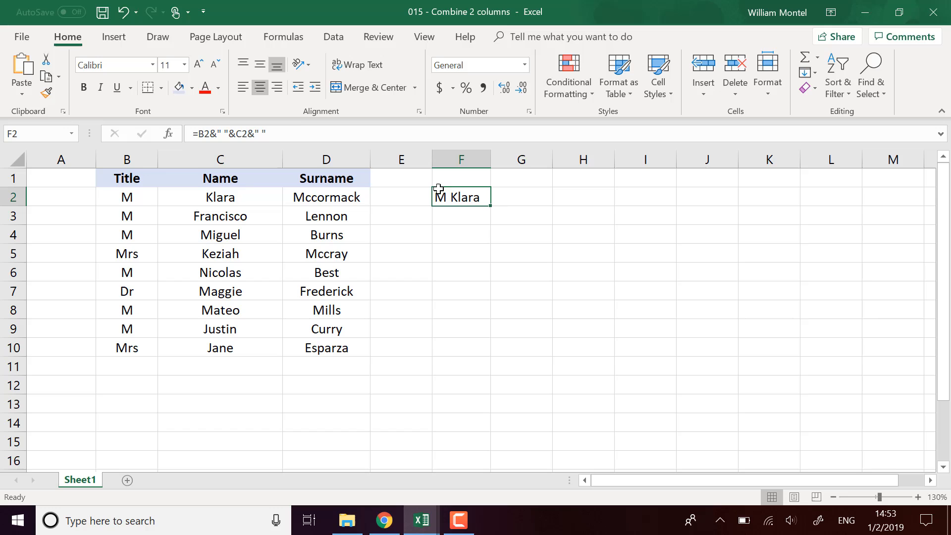
# Append &D2 to the formula in F2 to include the surname, and widen column F to fit the text
pyautogui.click(286, 135)
pyautogui.write('&')
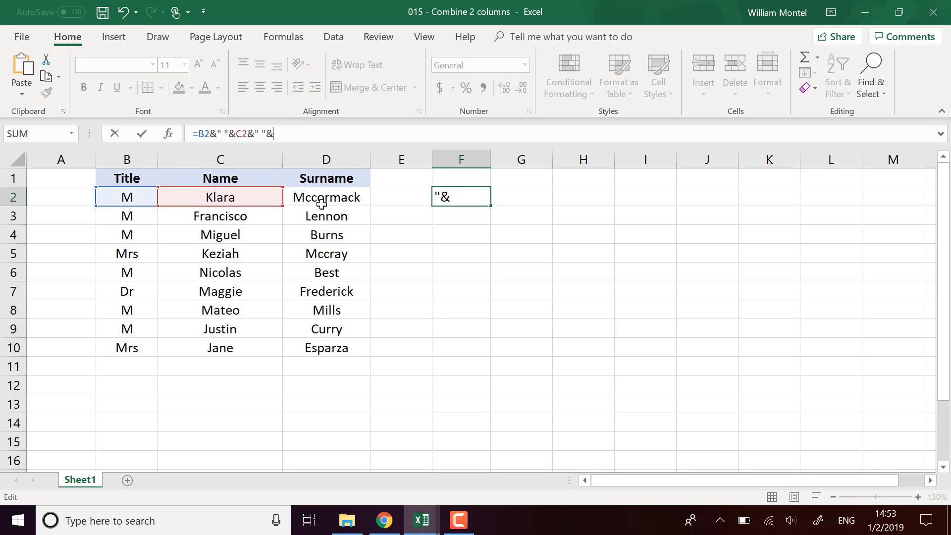
pyautogui.click(328, 198)
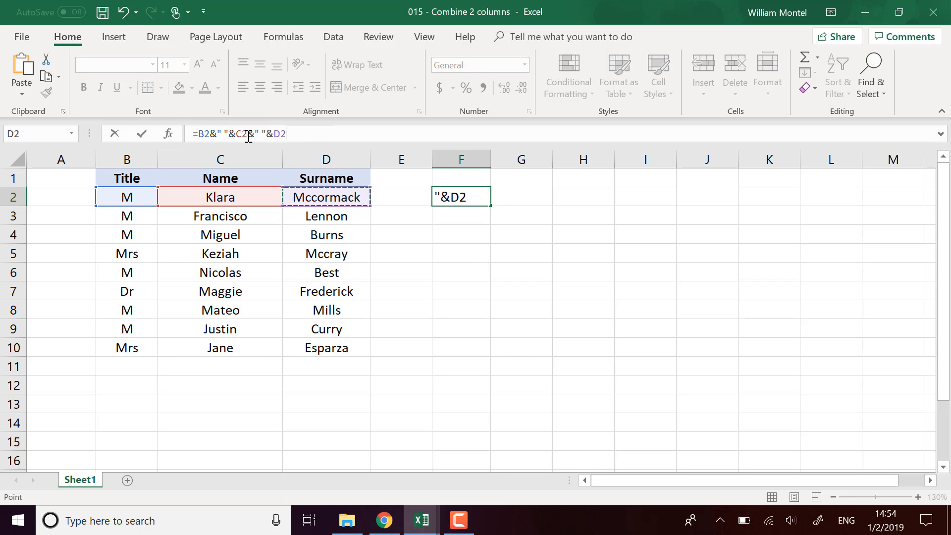
pyautogui.moveTo(255, 134); pyautogui.dragTo(265, 134)
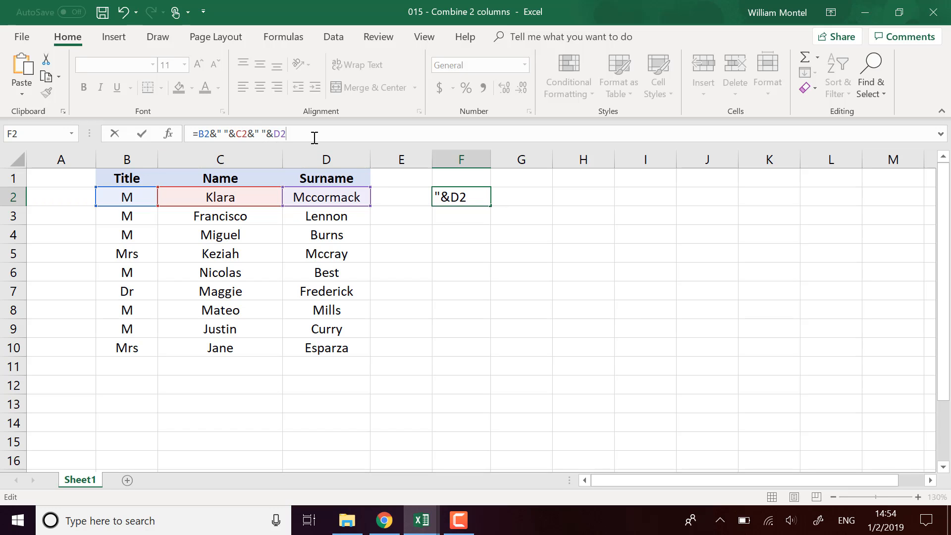
pyautogui.press('Return')
pyautogui.moveTo(491, 164); pyautogui.dragTo(571, 163)
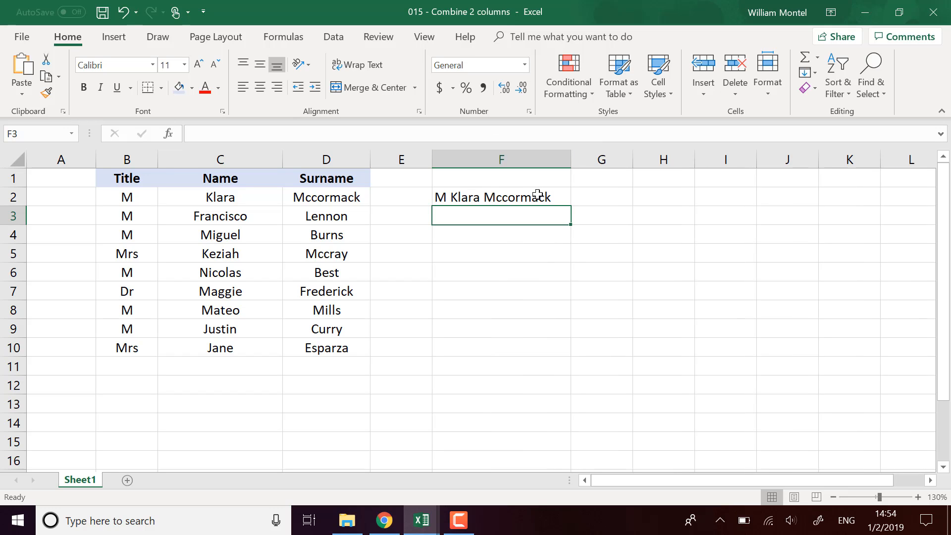
# Review the formula in F2, fill it down to F10, and widen column F a little more
pyautogui.click(521, 194)
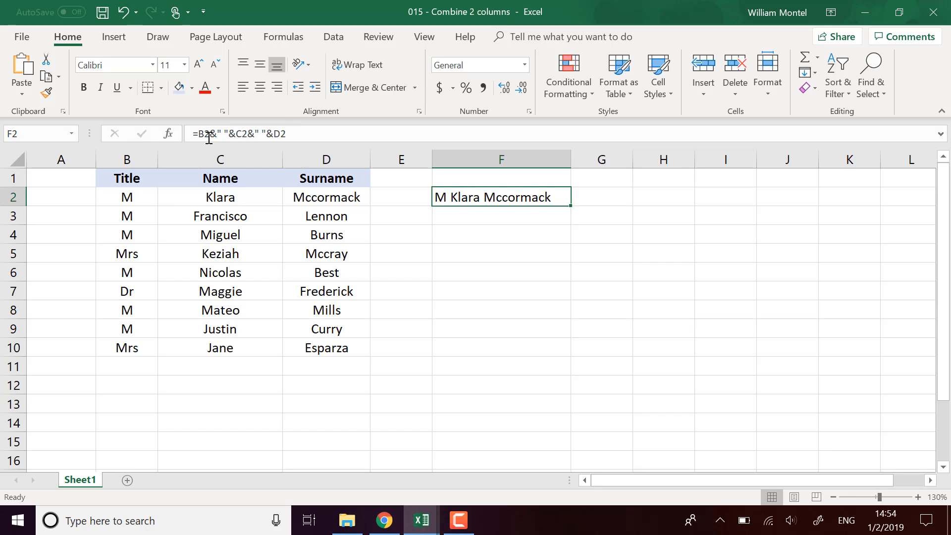
pyautogui.moveTo(210, 133); pyautogui.dragTo(236, 135)
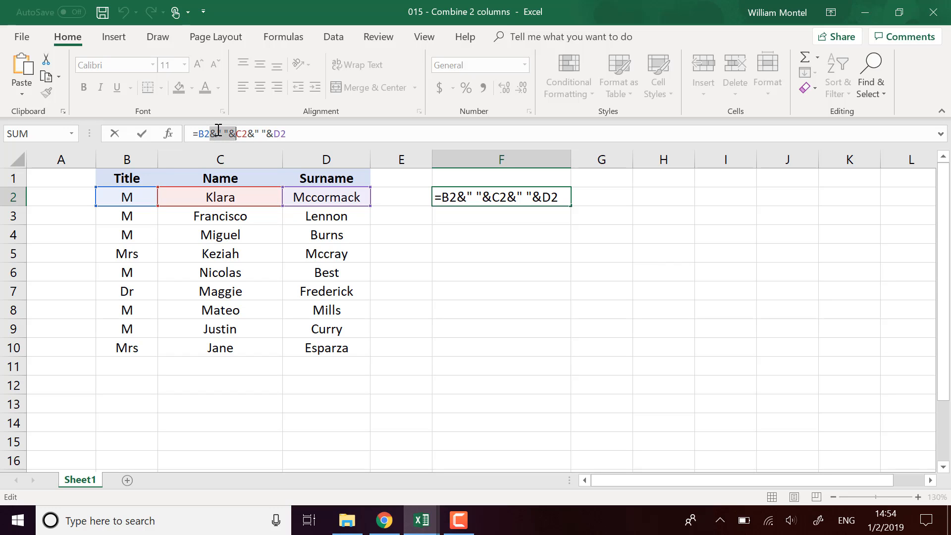
pyautogui.click(228, 131)
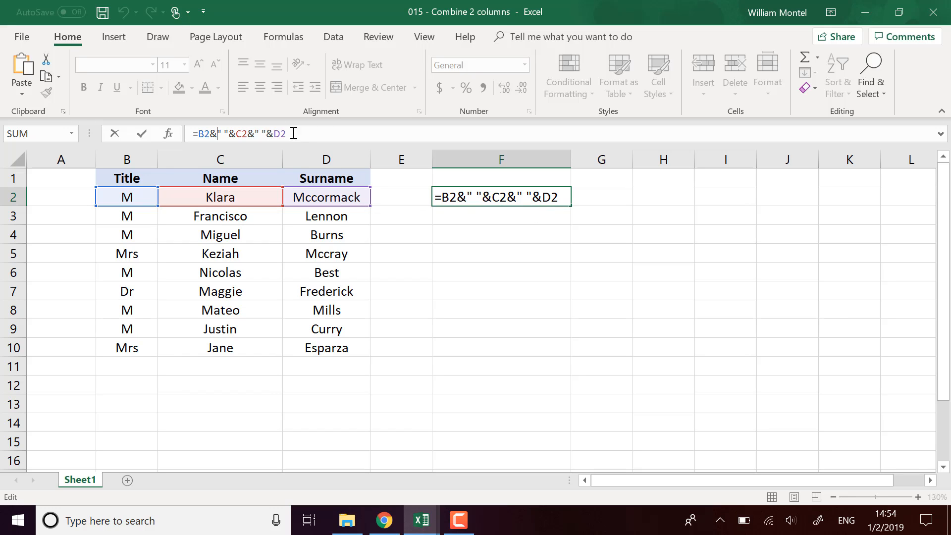
pyautogui.hotkey('ctrl', 'Return')
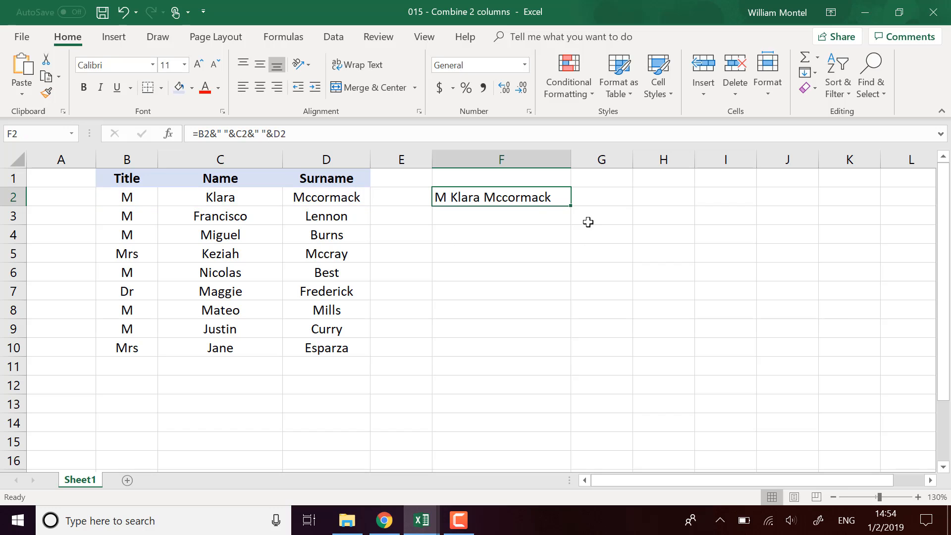
pyautogui.moveTo(569, 206); pyautogui.dragTo(556, 360)
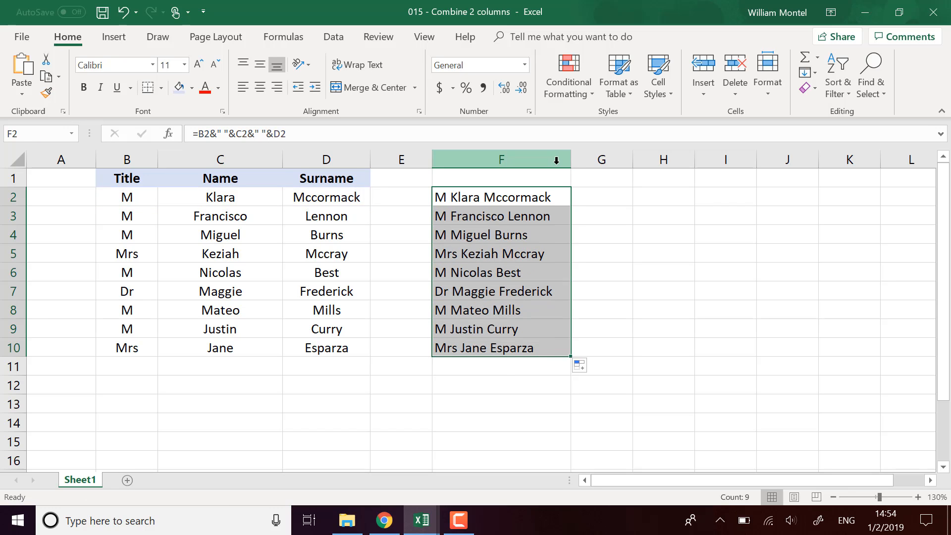
pyautogui.moveTo(595, 165); pyautogui.dragTo(594, 165)
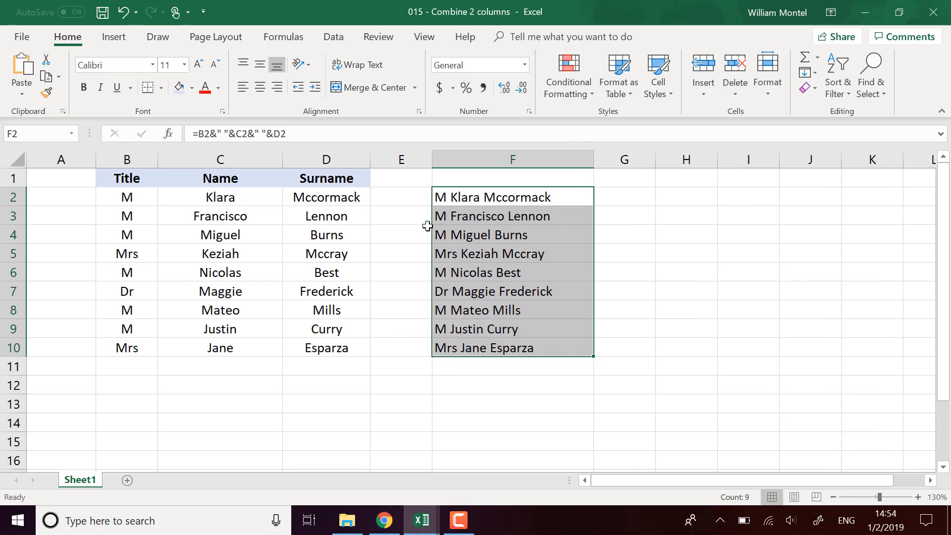
# Clear the name in C4 and check the combined text in F4
pyautogui.click(250, 230)
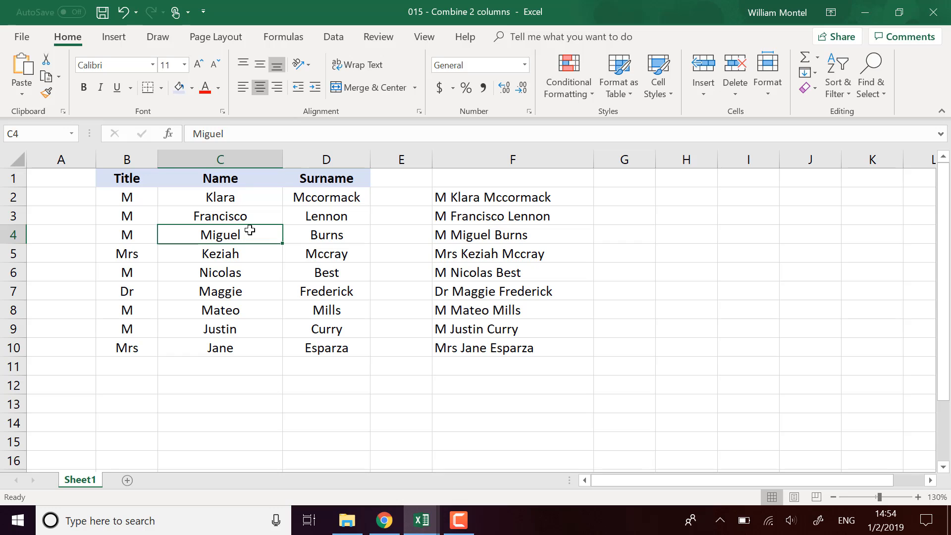
pyautogui.press('BackSpace')
pyautogui.press('Return')
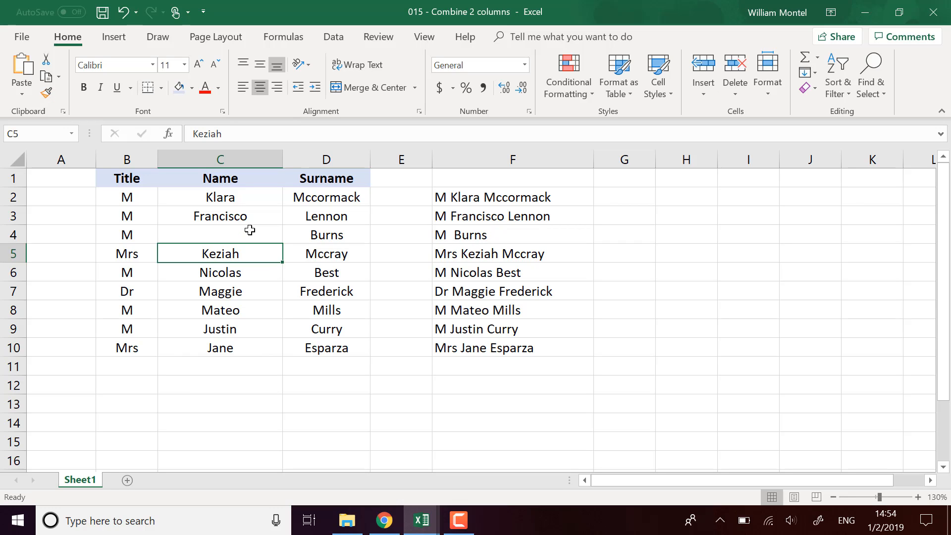
pyautogui.click(450, 235)
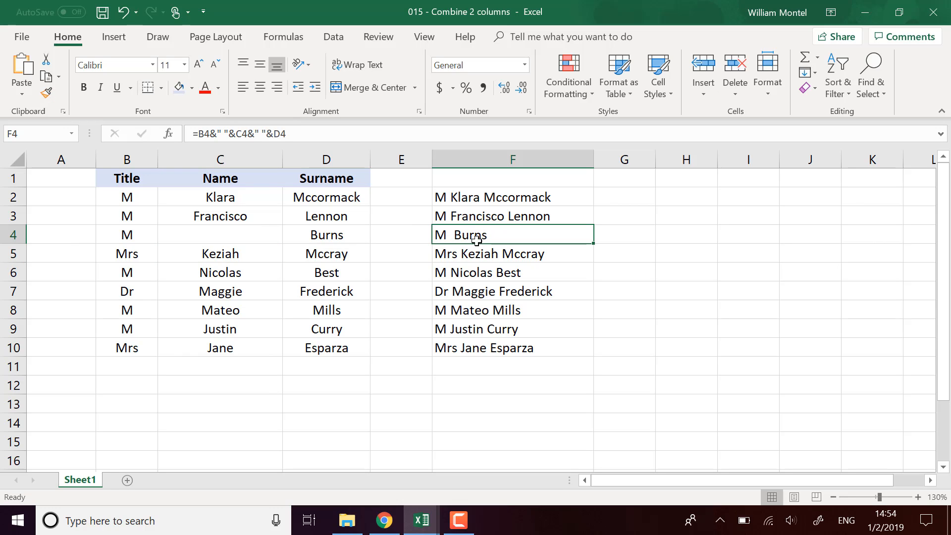
# Clear the title in B4 and inspect the concatenation formula in F4 without changing it
pyautogui.click(140, 235)
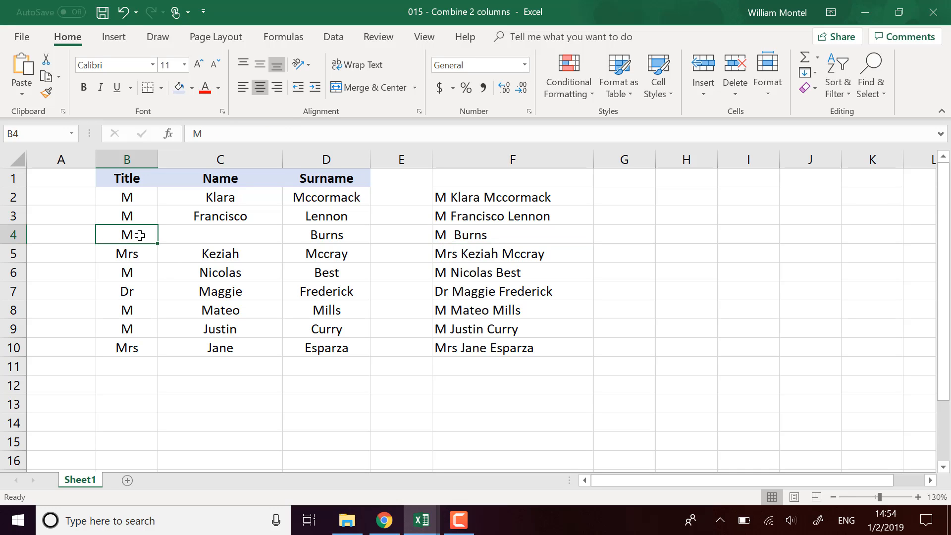
pyautogui.press('BackSpace')
pyautogui.press('Return')
pyautogui.click(140, 235)
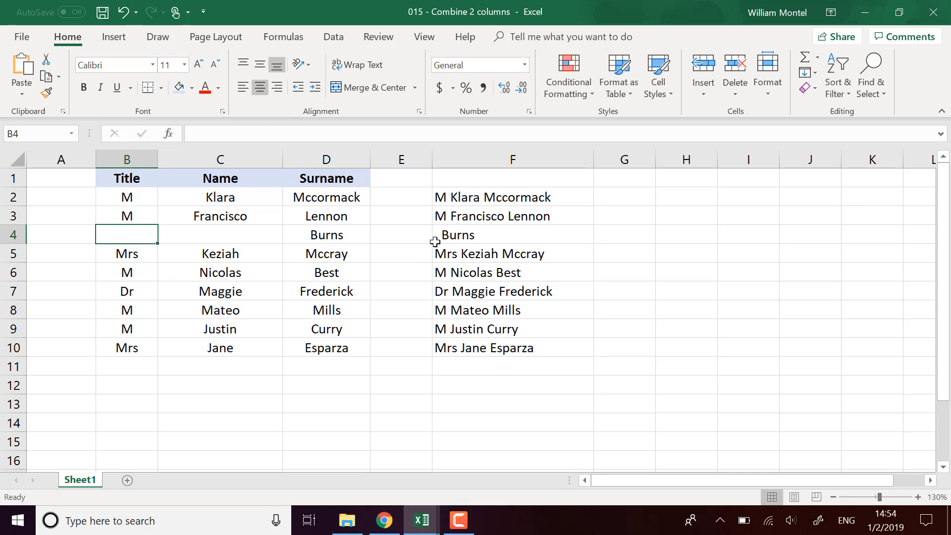
pyautogui.click(441, 235)
pyautogui.doubleClick(441, 233)
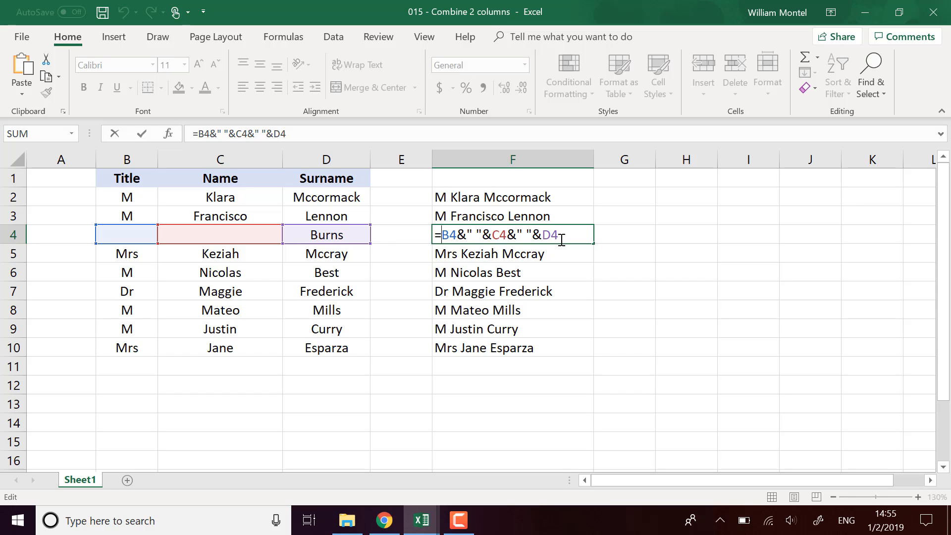
pyautogui.hotkey('ctrl', 'Return')
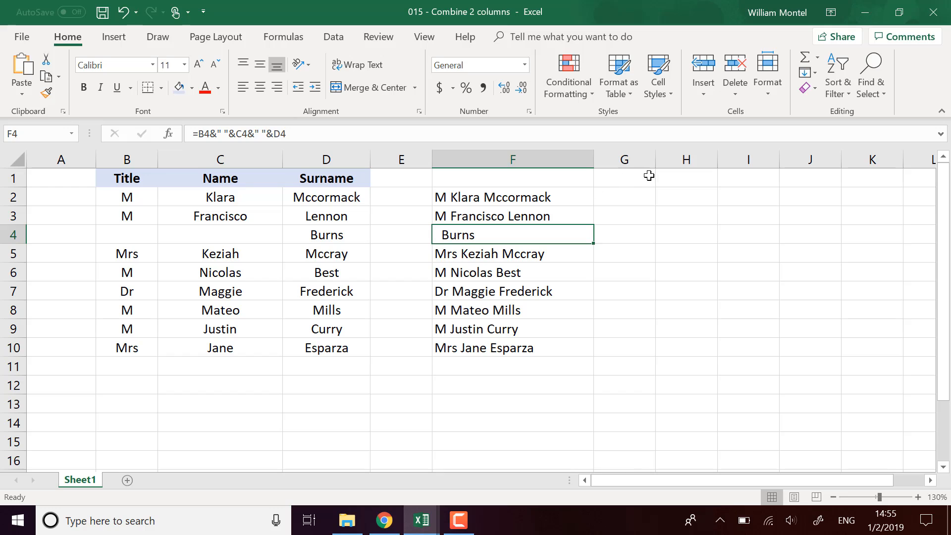
# Enter =TEXTJOIN(" ",TRUE,B2:D2) in G2 to join the title, name and surname with spaces while ignoring empty cells
pyautogui.click(649, 176)
pyautogui.click(644, 195)
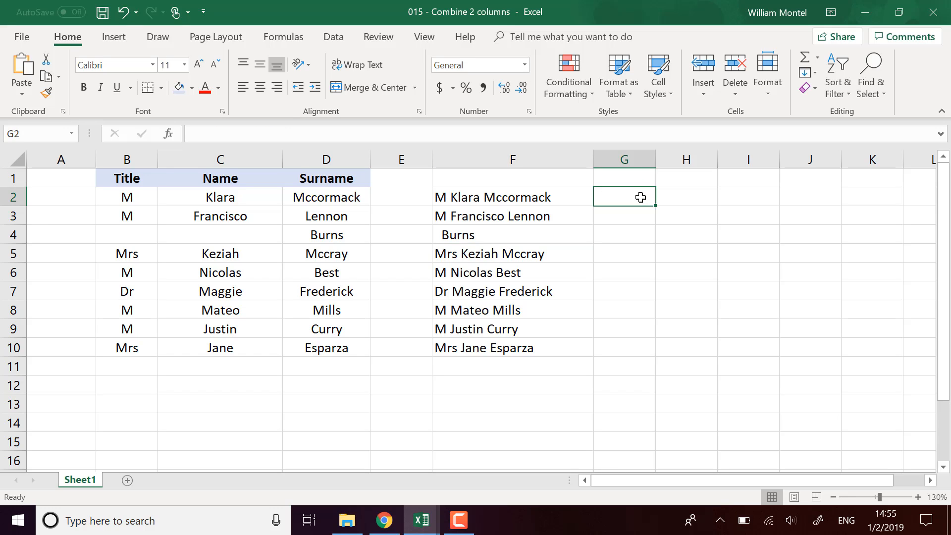
pyautogui.write('=')
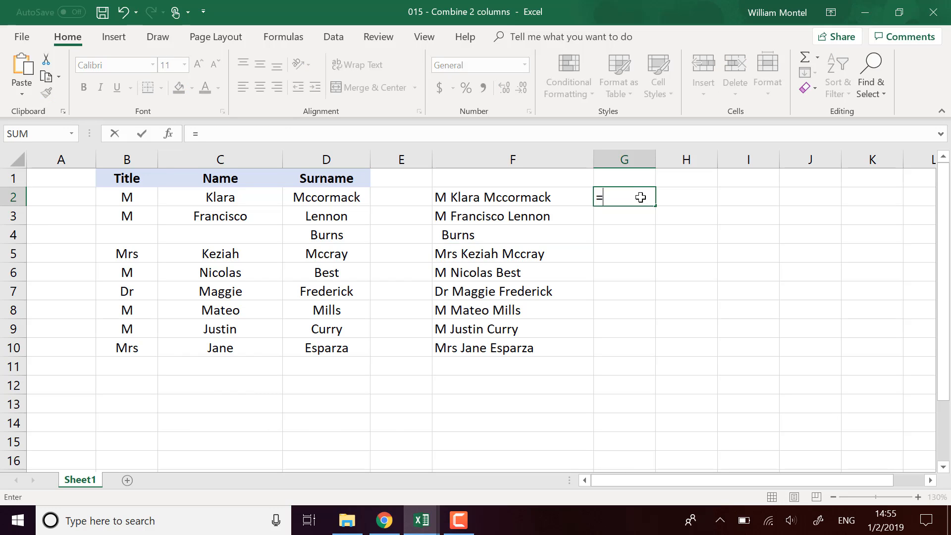
pyautogui.write('tex')
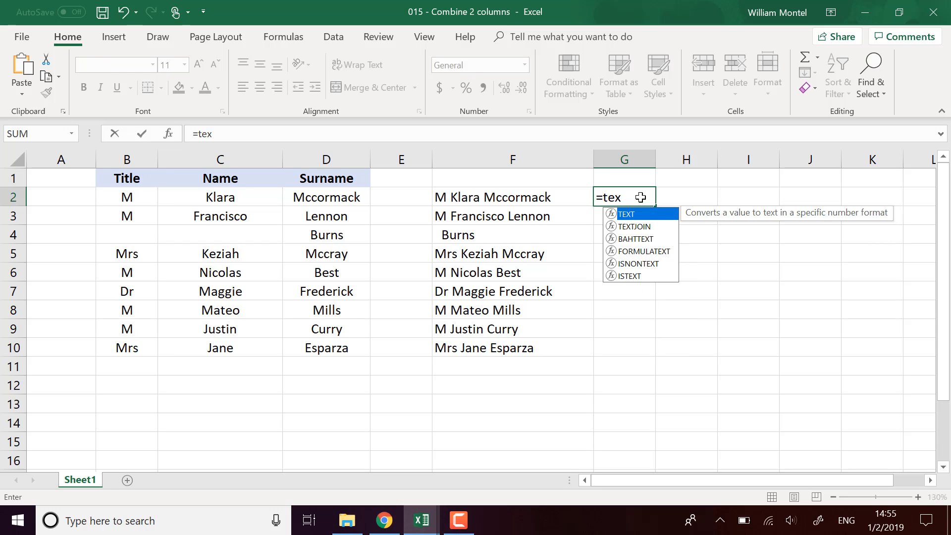
pyautogui.click(638, 230)
pyautogui.doubleClick(637, 230)
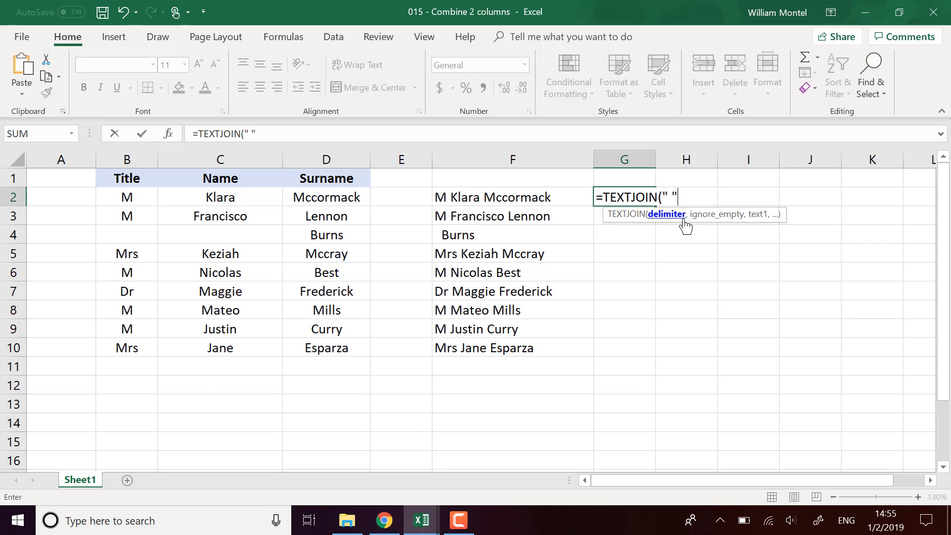
pyautogui.write(',')
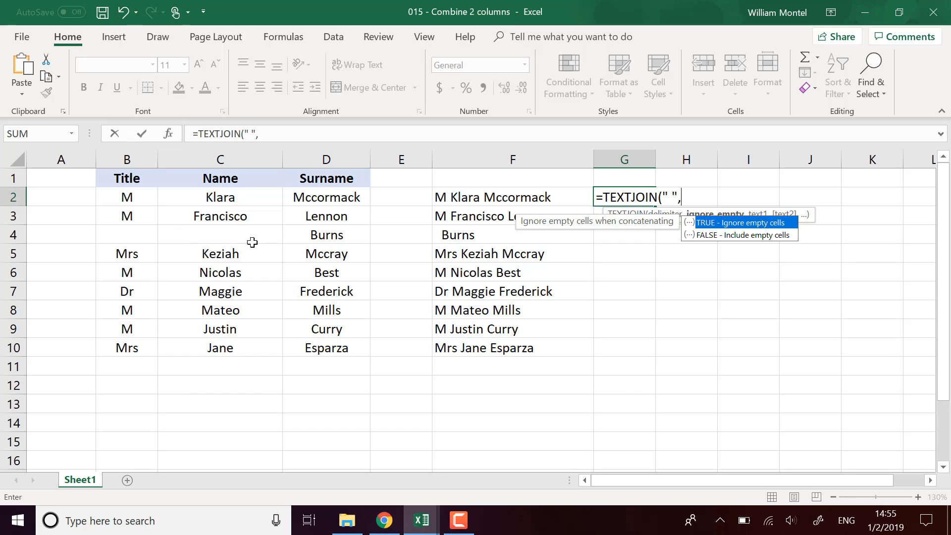
pyautogui.doubleClick(713, 223)
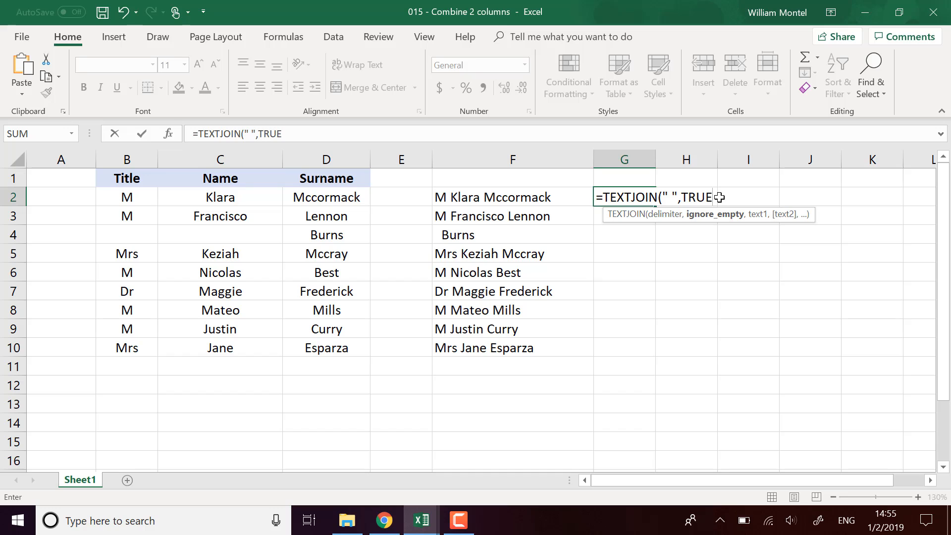
pyautogui.write(',')
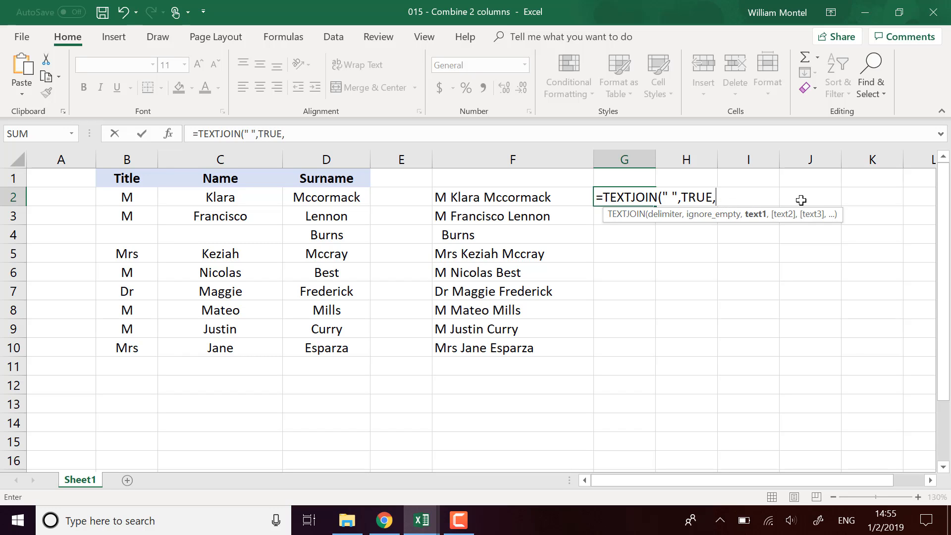
pyautogui.moveTo(134, 196); pyautogui.dragTo(338, 191)
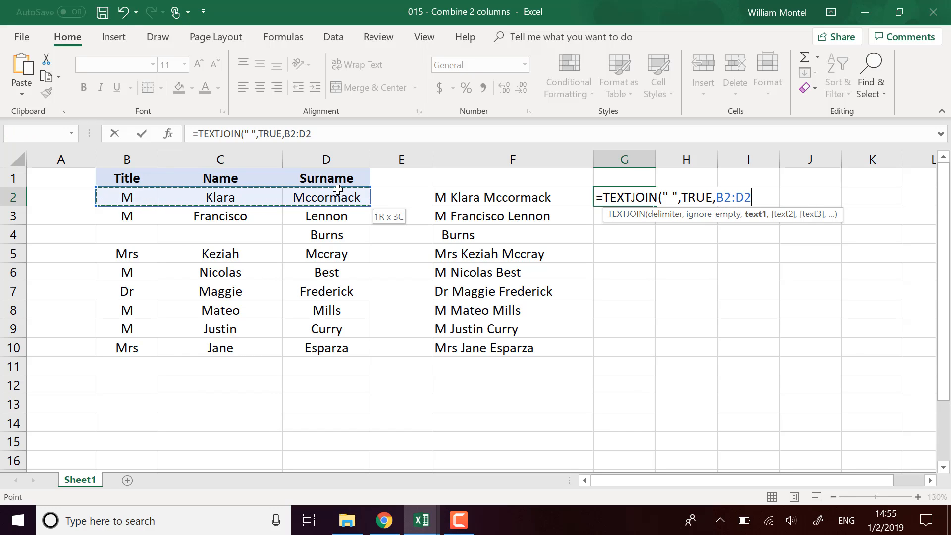
pyautogui.write(')')
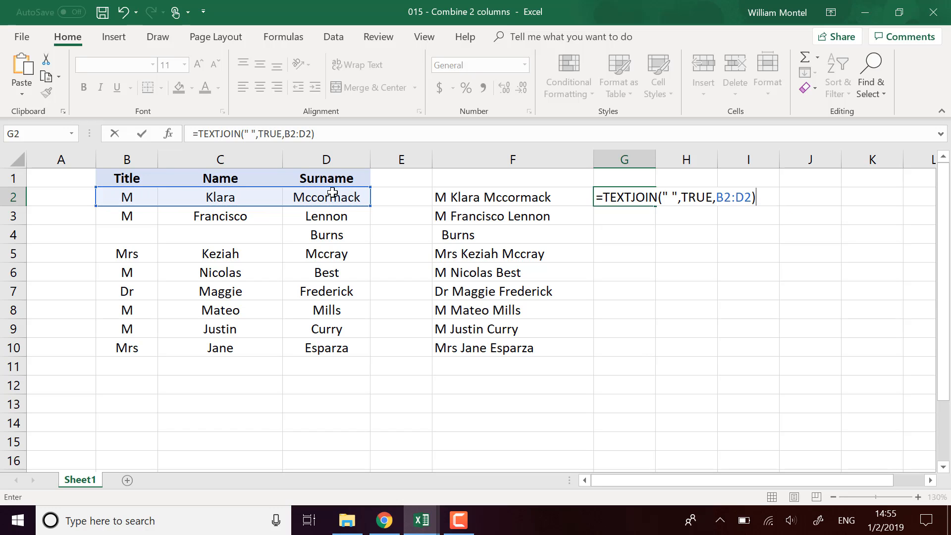
pyautogui.press('Return')
# Widen column G to fit the combined text and fill the G2 formula down to G10
pyautogui.moveTo(656, 159); pyautogui.dragTo(746, 172)
pyautogui.click(736, 196)
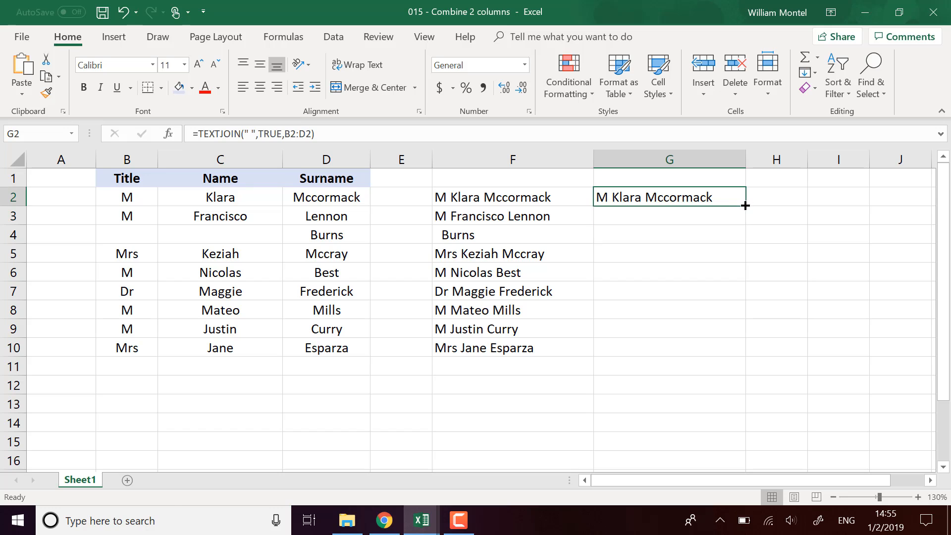
pyautogui.moveTo(745, 206); pyautogui.dragTo(710, 347)
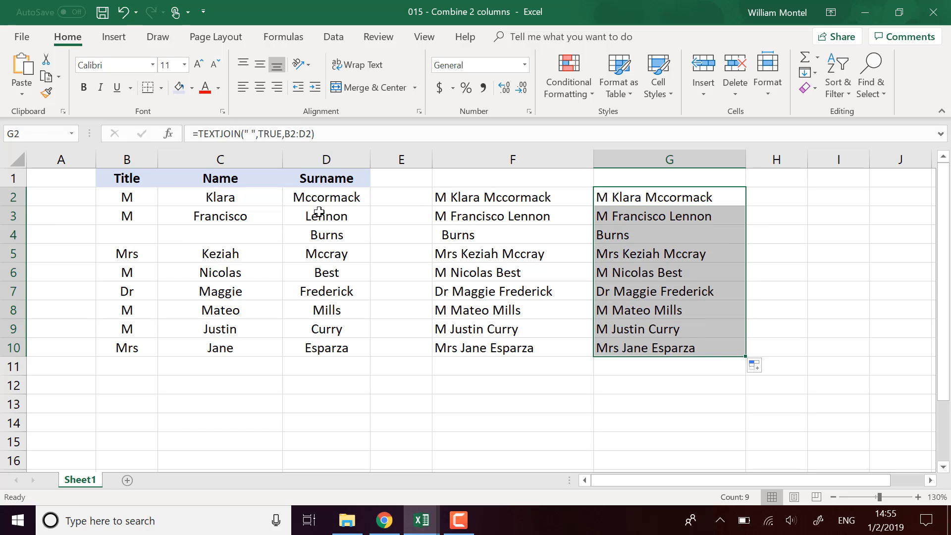
# Check the TEXTJOIN result in G4 against the & formula's result in F4
pyautogui.click(641, 239)
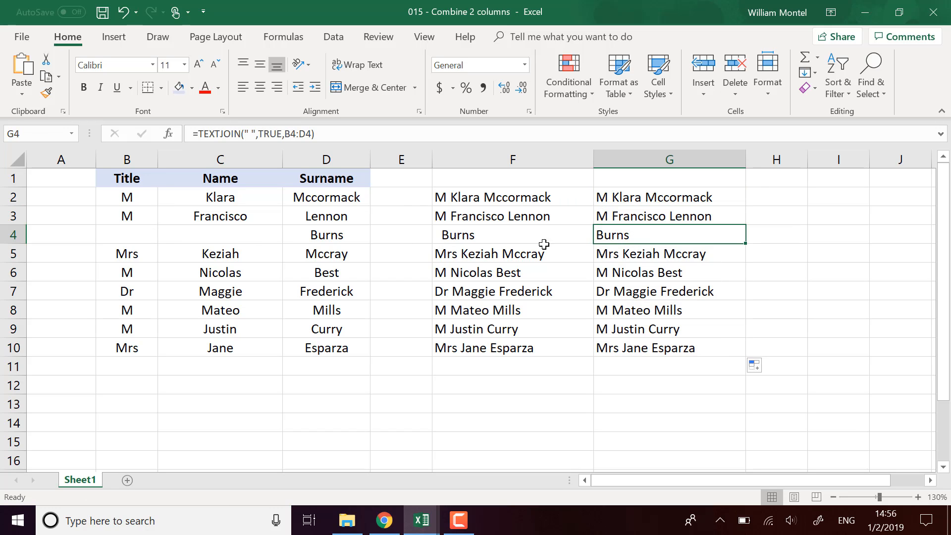
pyautogui.click(649, 251)
pyautogui.click(622, 234)
# Clear the name in C8 and compare the combined text and formulas in G8 and F8
pyautogui.click(237, 310)
pyautogui.press('BackSpace')
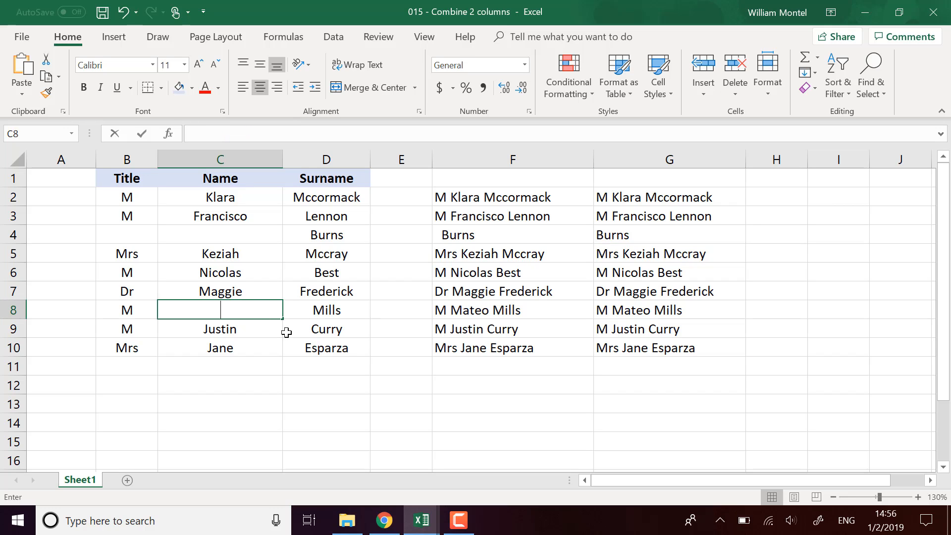
pyautogui.press('Return')
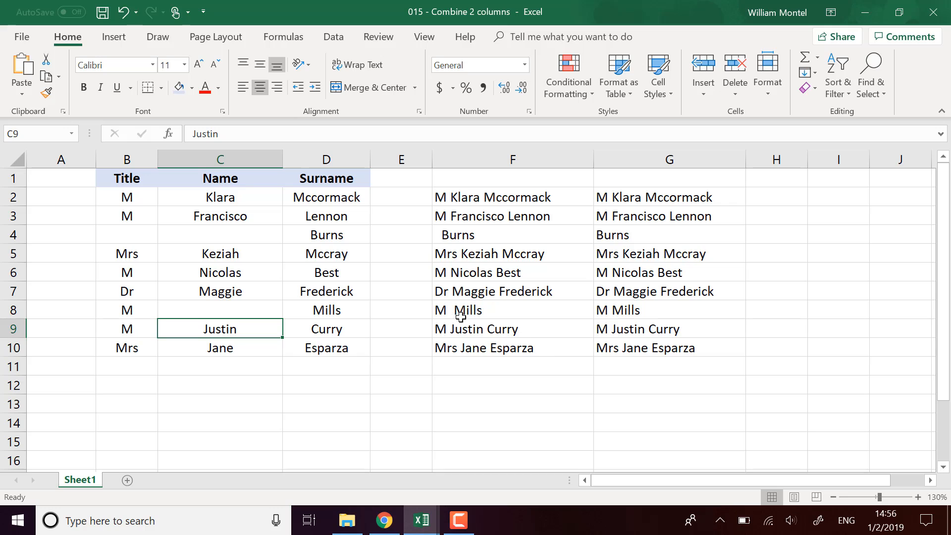
pyautogui.click(609, 315)
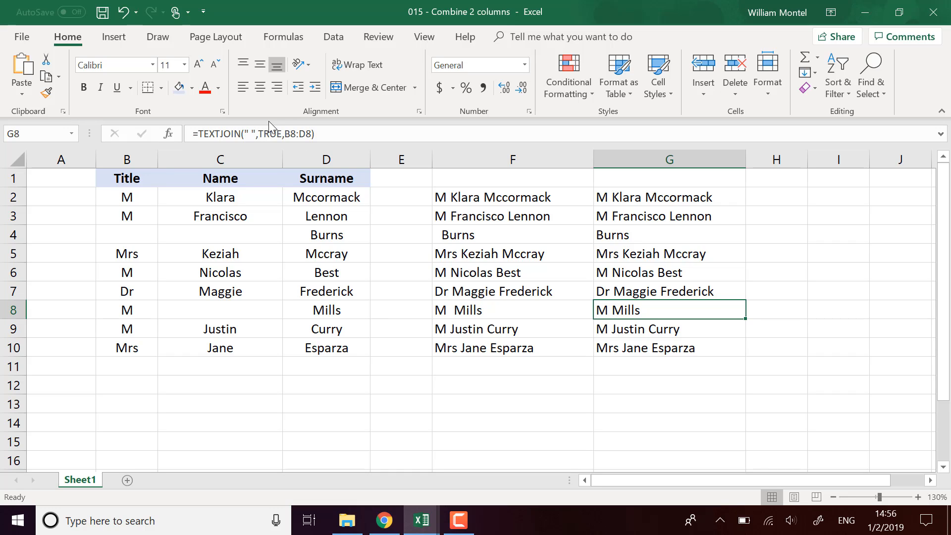
pyautogui.click(531, 306)
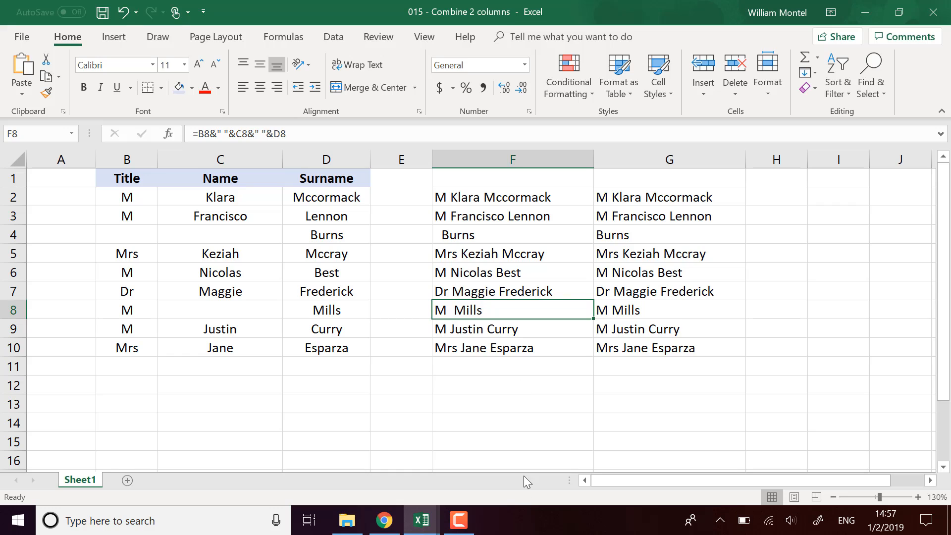